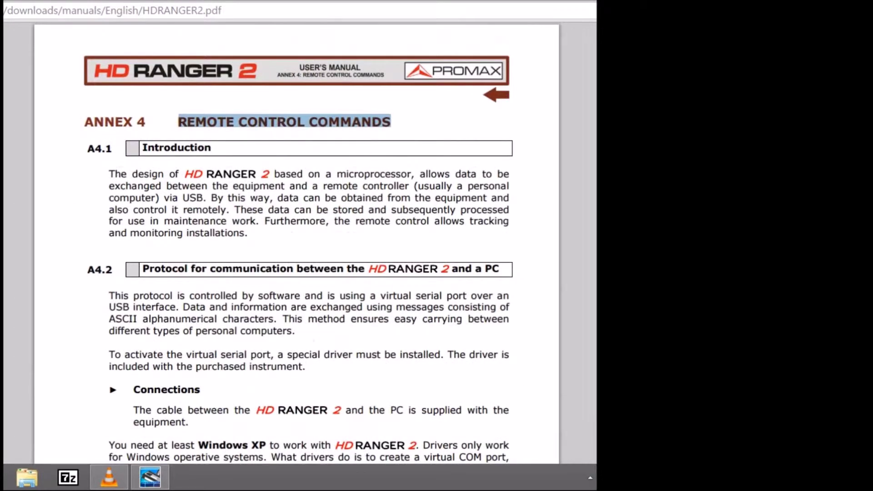
Scroll the HD RANGER 2 manual down to the remote-control section A4.2.
{"action": "scroll", "coordinate": [295, 246], "scroll_direction": "down", "scroll_amount": 5}
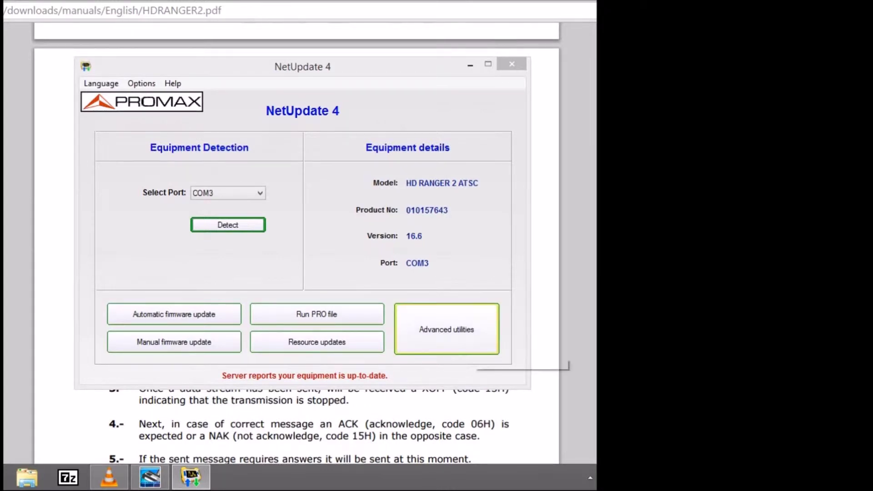
Open the Advanced utilities terminal and paste *MODE from the manual into the Command field.
{"action": "left_click", "coordinate": [446, 329]}
{"action": "left_click", "coordinate": [191, 123]}
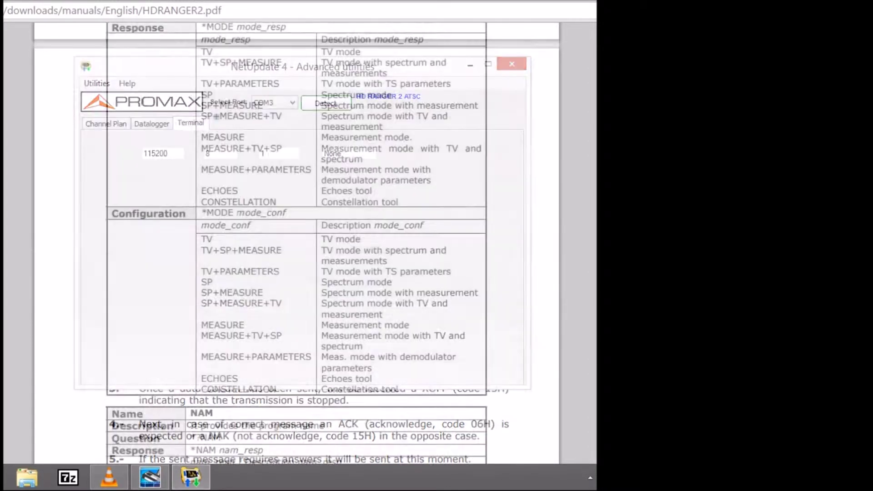
{"action": "left_click_drag", "start_coordinate": [201, 213], "coordinate": [233, 212]}
{"action": "key", "text": "ctrl+c"}
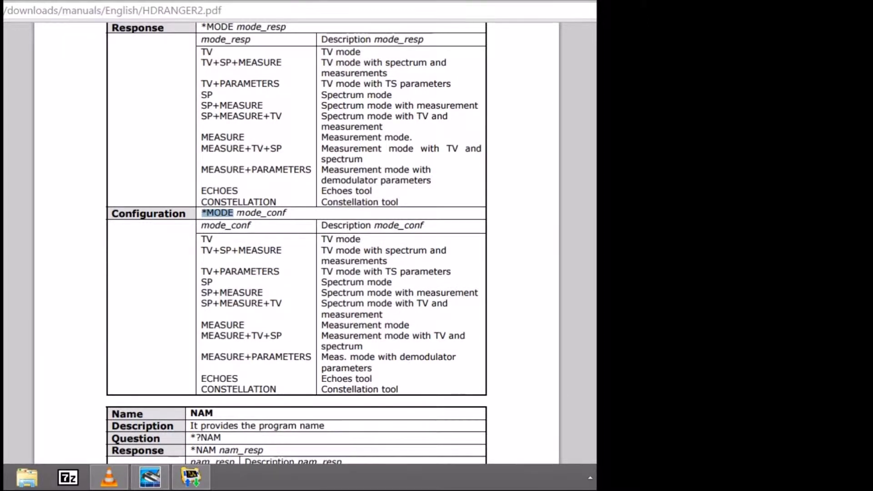
{"action": "key", "text": "alt+Tab"}
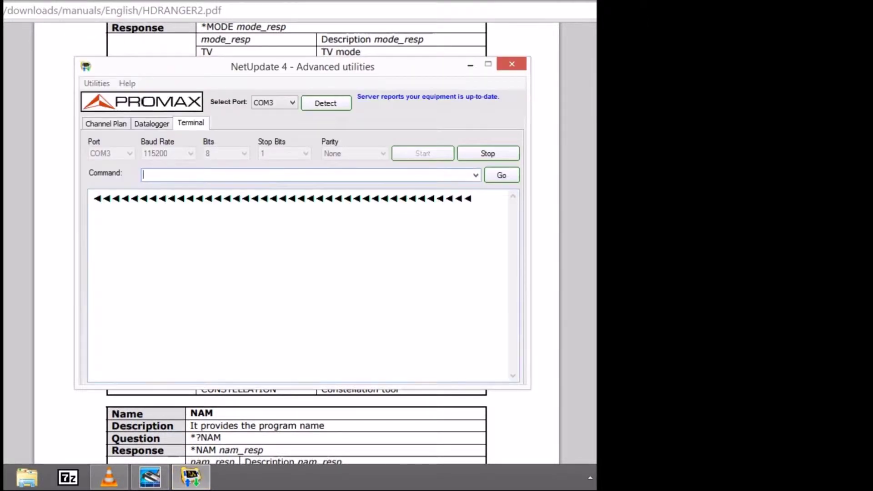
{"action": "key", "text": "ctrl+v"}
{"action": "left_click_drag", "start_coordinate": [410, 66], "coordinate": [399, 146]}
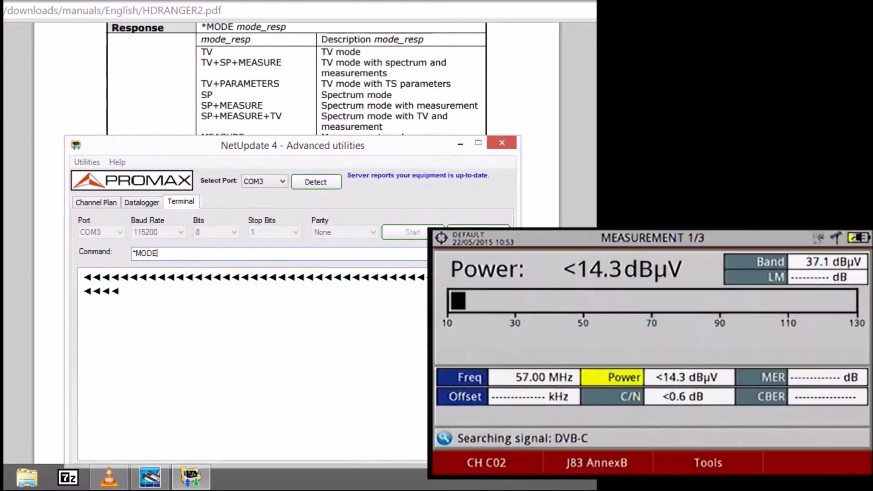
Send *MODE TV+MEASURE, then *MODE SP+MEASURE to switch the meter to spectrum view.
{"action": "type", "text": "TV"}
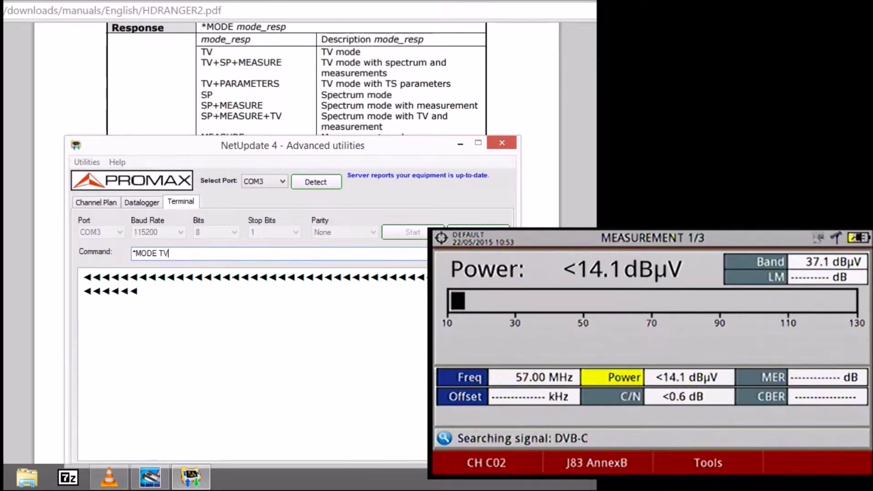
{"action": "type", "text": "+MEASURE"}
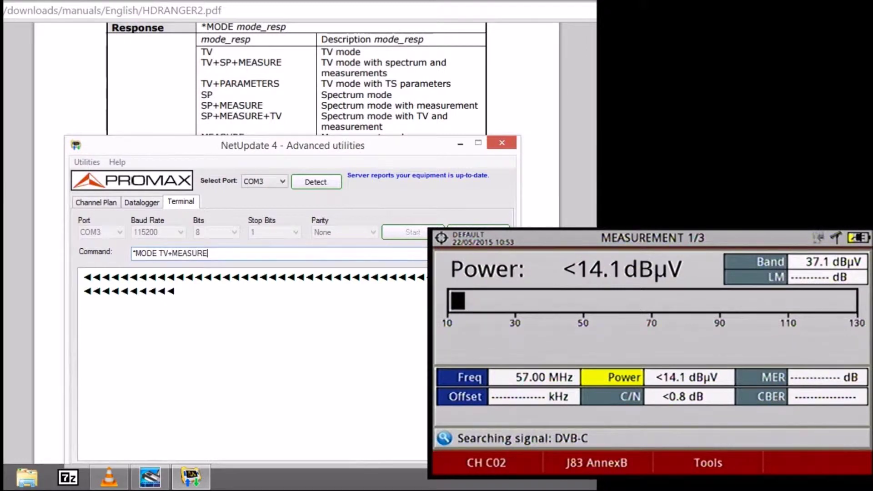
{"action": "key", "text": "Return"}
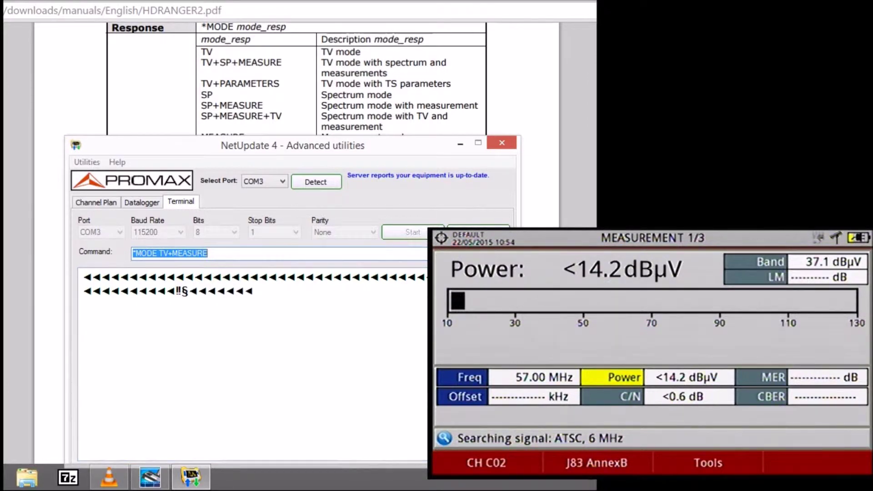
{"action": "left_click", "coordinate": [168, 253]}
{"action": "key", "text": "BackSpace"}
{"action": "key", "text": "BackSpace"}
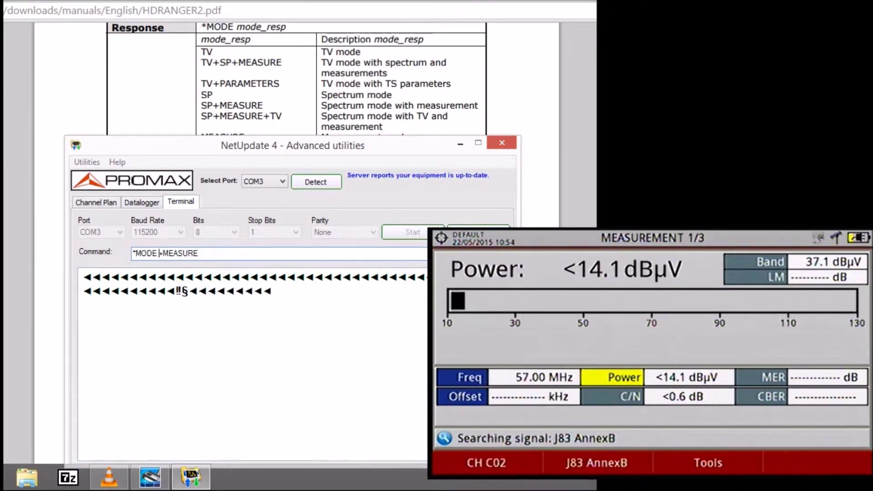
{"action": "type", "text": "SP"}
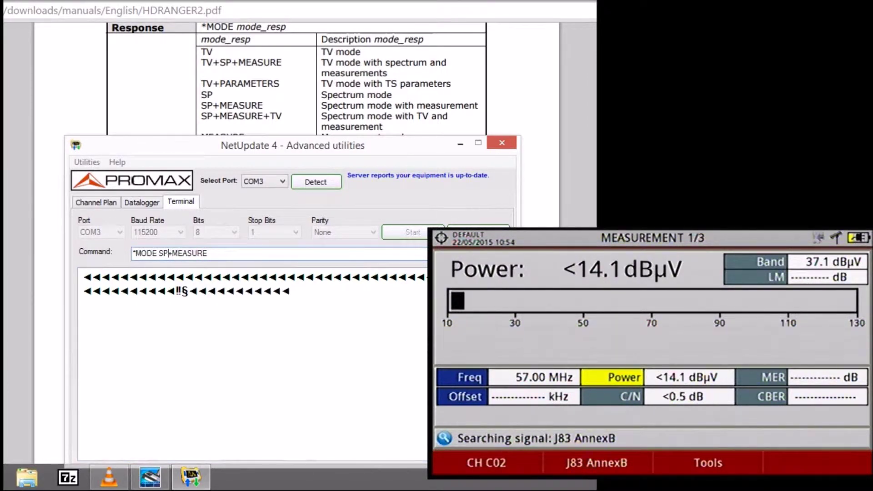
{"action": "key", "text": "Return"}
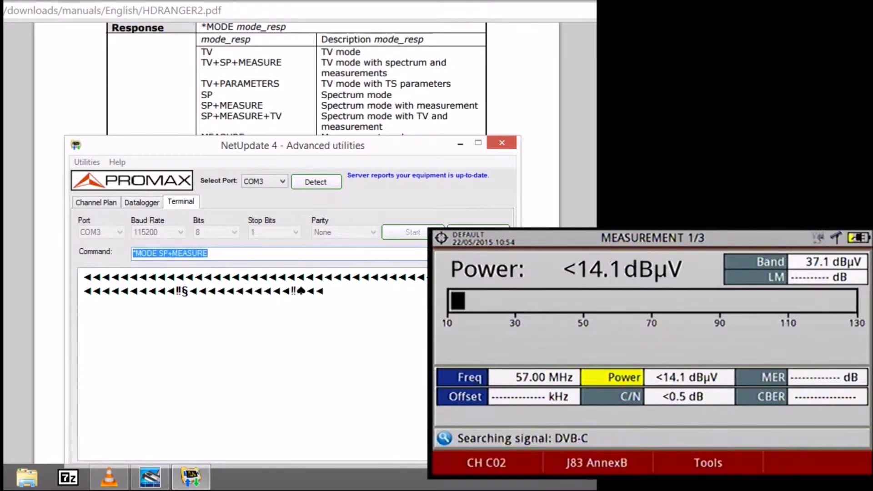
{"action": "left_click", "coordinate": [208, 253]}
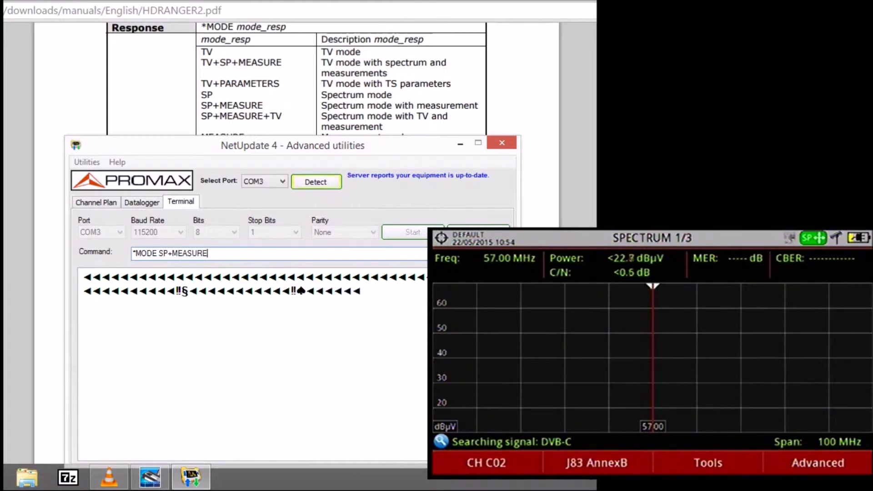
Scroll the manual to the TUNE table on page 53 and highlight its Response syntax.
{"action": "left_click", "coordinate": [460, 143]}
{"action": "scroll", "coordinate": [296, 245], "scroll_direction": "down", "scroll_amount": 10}
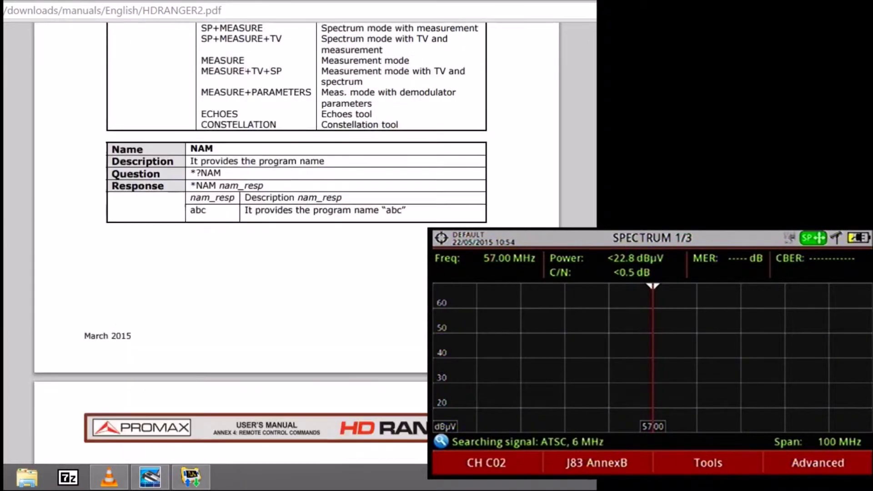
{"action": "scroll", "coordinate": [296, 246], "scroll_direction": "down", "scroll_amount": 10}
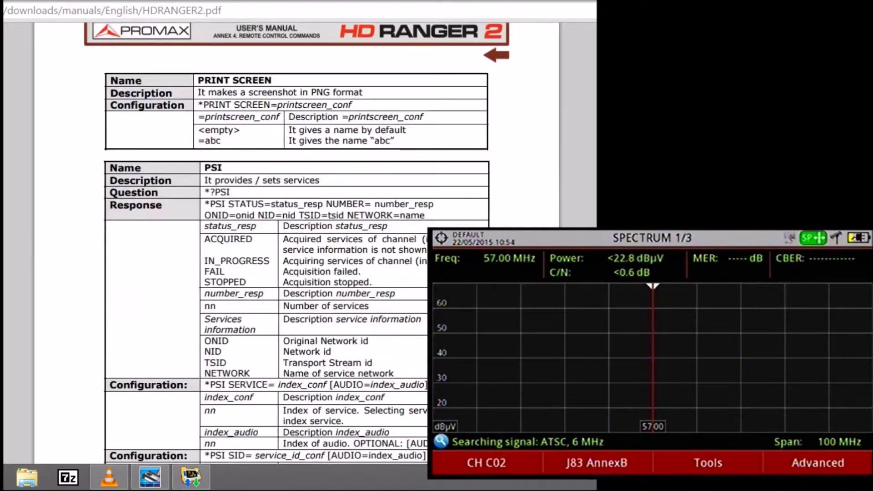
{"action": "scroll", "coordinate": [295, 245], "scroll_direction": "down", "scroll_amount": 12}
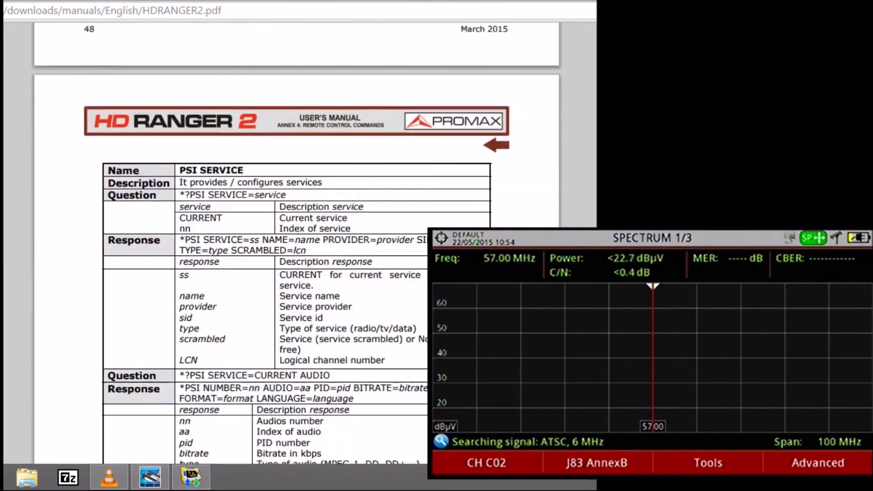
{"action": "scroll", "coordinate": [296, 245], "scroll_direction": "down", "scroll_amount": 12}
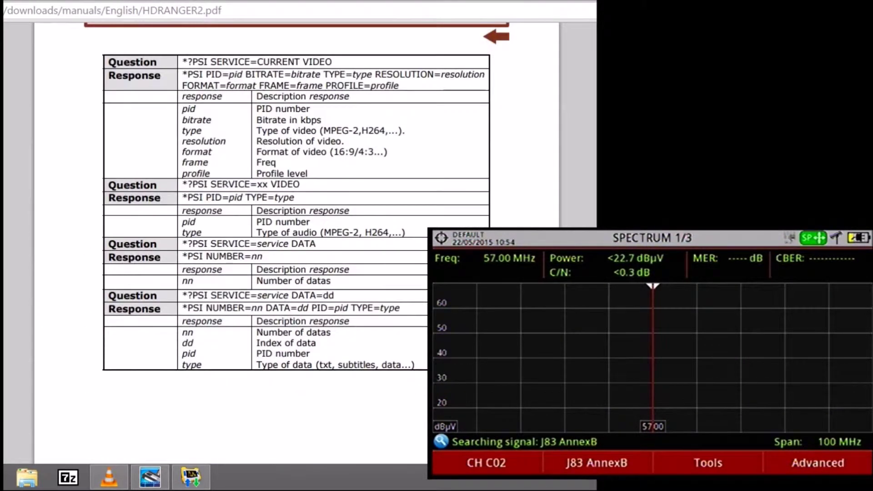
{"action": "scroll", "coordinate": [296, 245], "scroll_direction": "down", "scroll_amount": 8}
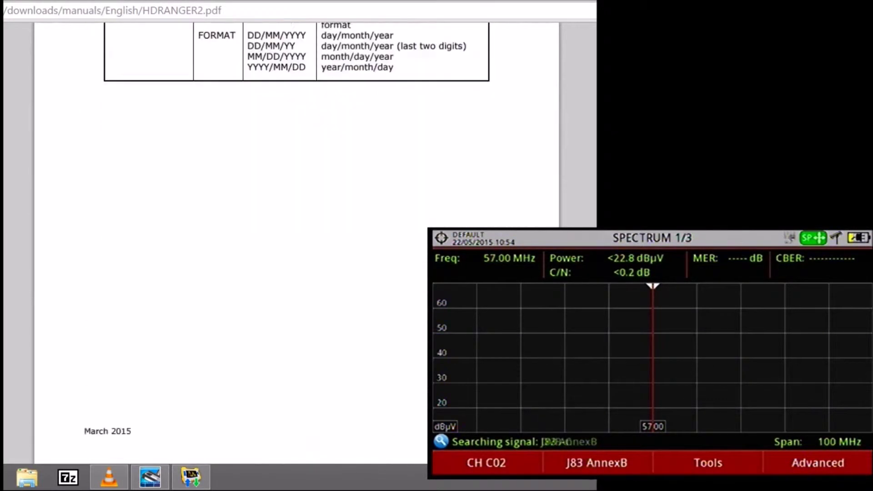
{"action": "scroll", "coordinate": [295, 245], "scroll_direction": "down", "scroll_amount": 8}
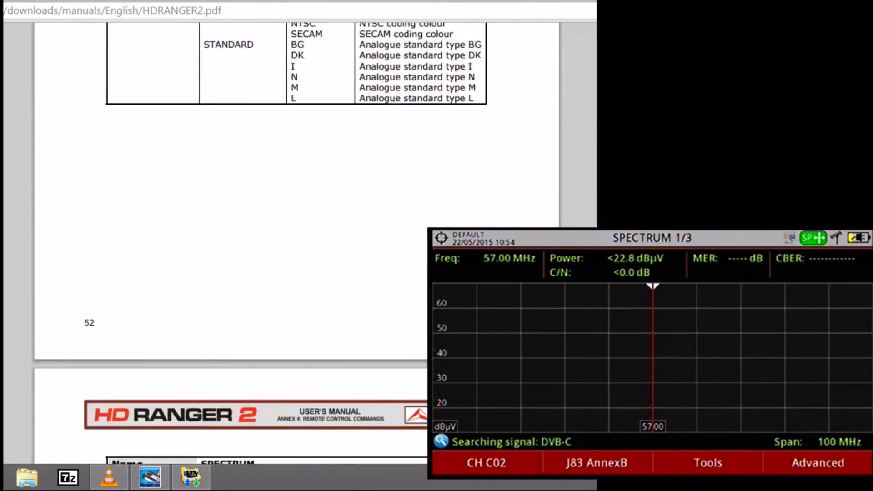
{"action": "scroll", "coordinate": [295, 246], "scroll_direction": "down", "scroll_amount": 3}
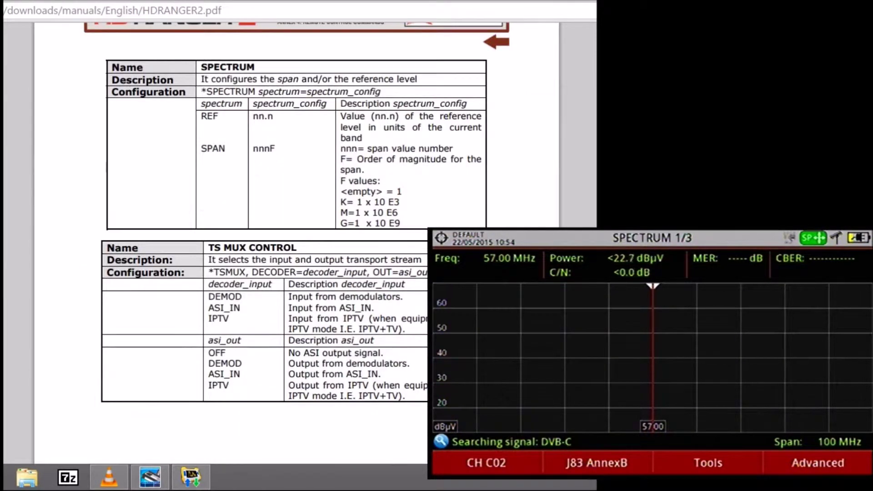
{"action": "scroll", "coordinate": [296, 245], "scroll_direction": "down", "scroll_amount": 14}
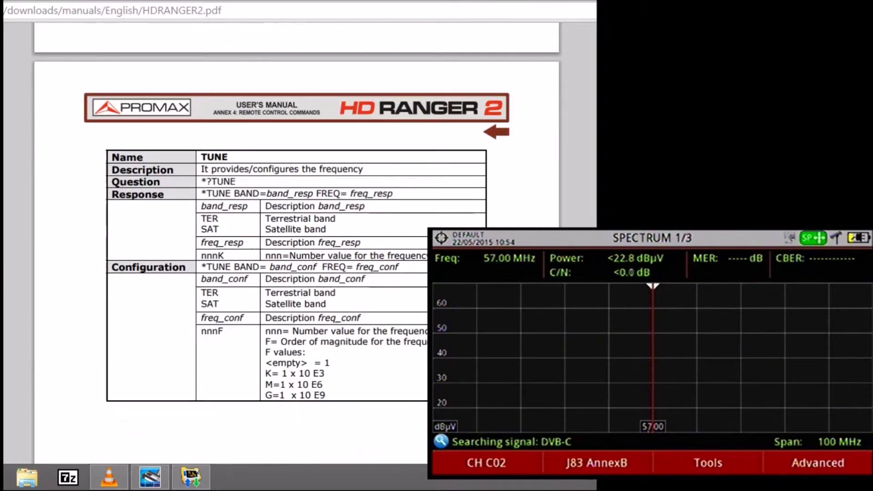
{"action": "scroll", "coordinate": [296, 245], "scroll_direction": "down", "scroll_amount": 3}
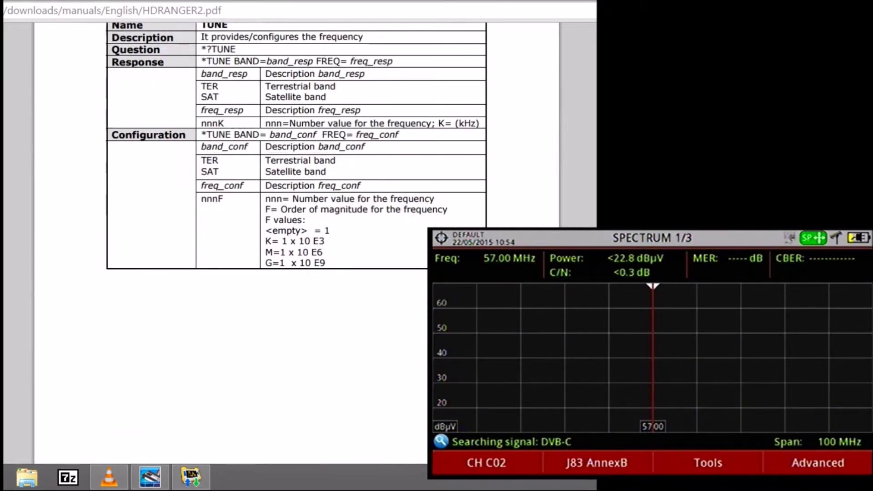
{"action": "left_click_drag", "start_coordinate": [201, 61], "coordinate": [393, 61]}
{"action": "key", "text": "ctrl+c"}
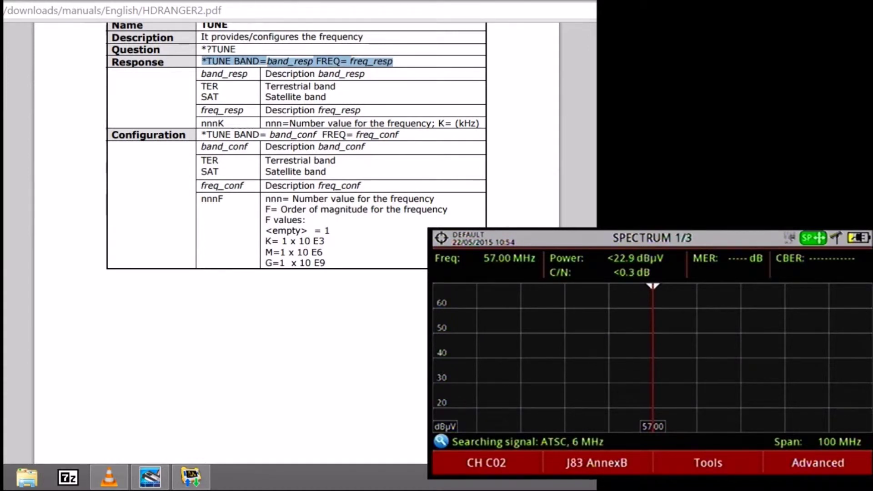
Send *TUNE BAND=SAT FREQ= 1200000 from the terminal to tune the satellite band.
{"action": "left_click", "coordinate": [191, 477]}
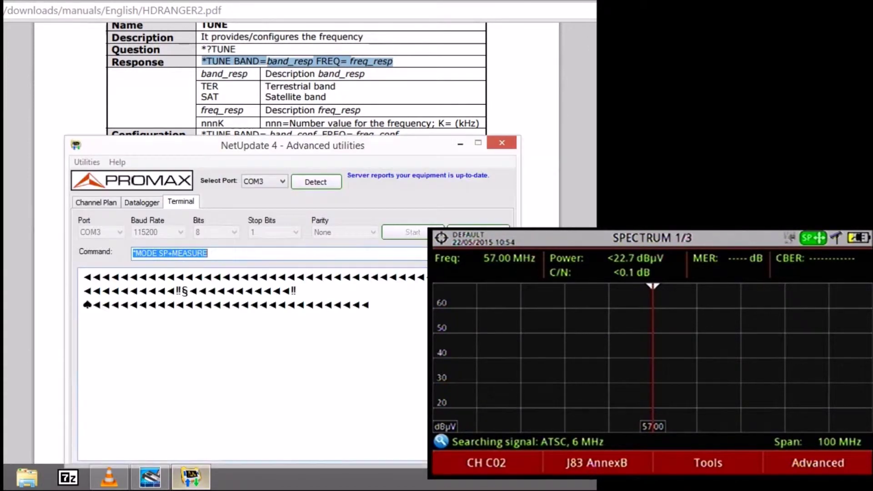
{"action": "left_click_drag", "start_coordinate": [208, 253], "coordinate": [168, 253]}
{"action": "left_click", "coordinate": [208, 253]}
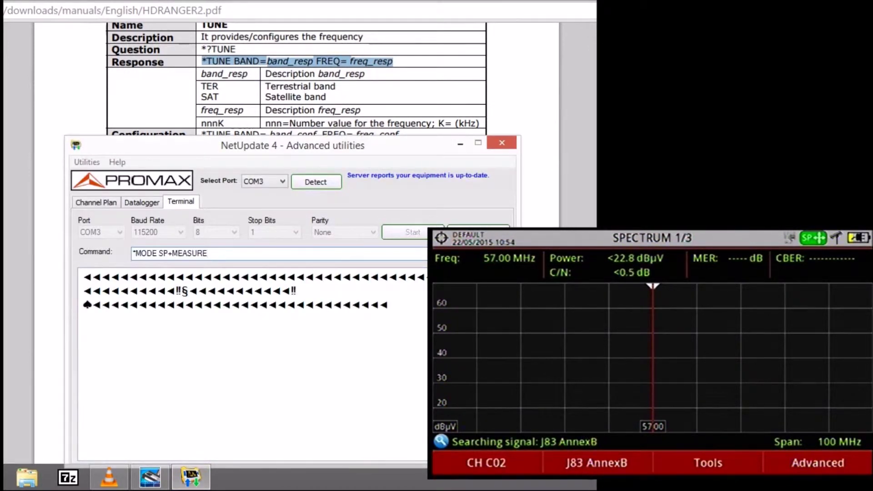
{"action": "left_click_drag", "start_coordinate": [319, 146], "coordinate": [315, 76]}
{"action": "key", "text": "ctrl+shift+Left"}
{"action": "key", "text": "ctrl+shift+Left"}
{"action": "key", "text": "ctrl+shift+Left"}
{"action": "key", "text": "ctrl+shift+Left"}
{"action": "key", "text": "ctrl+shift+Left"}
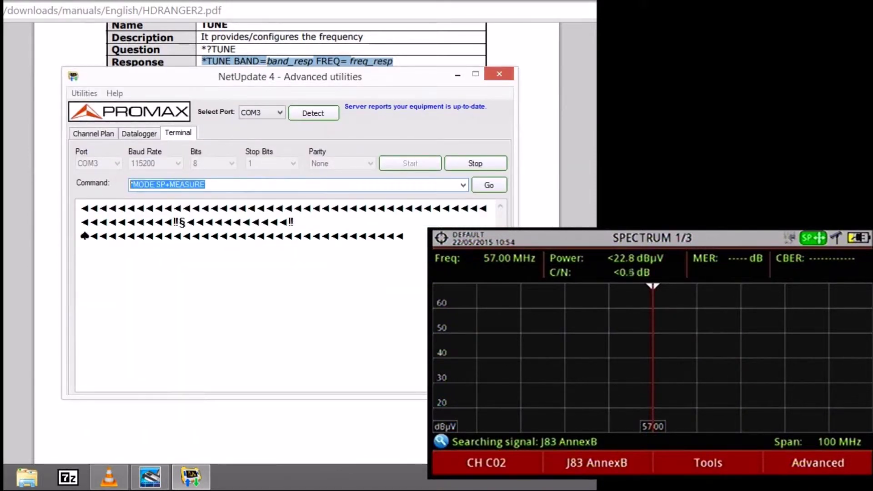
{"action": "key", "text": "ctrl+v"}
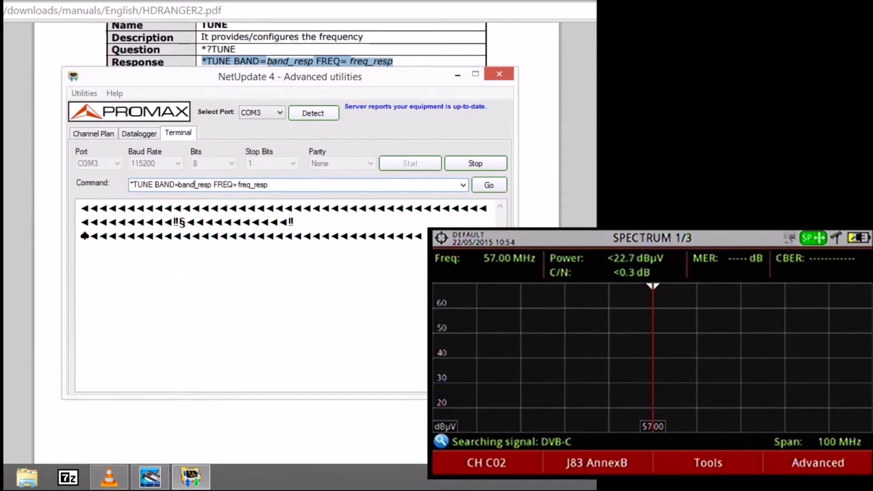
{"action": "key", "text": "BackSpace"}
{"action": "key", "text": "BackSpace"}
{"action": "key", "text": "BackSpace"}
{"action": "key", "text": "BackSpace"}
{"action": "type", "text": "SA"}
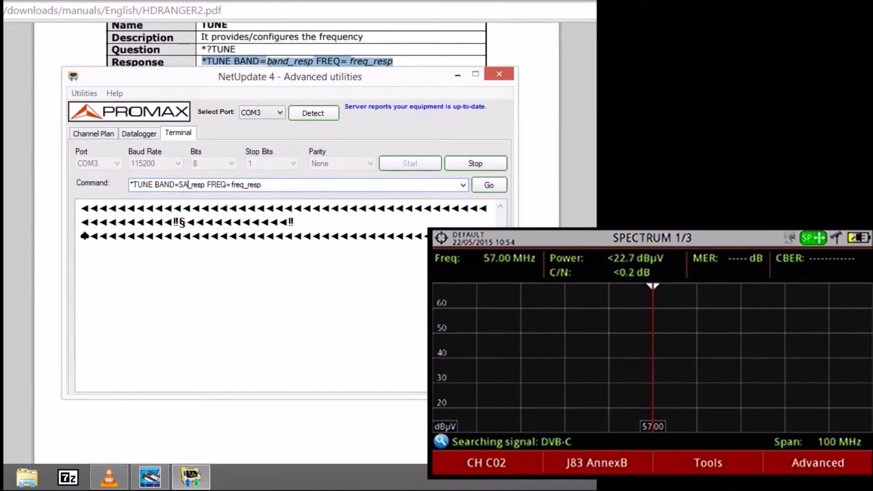
{"action": "type", "text": "T"}
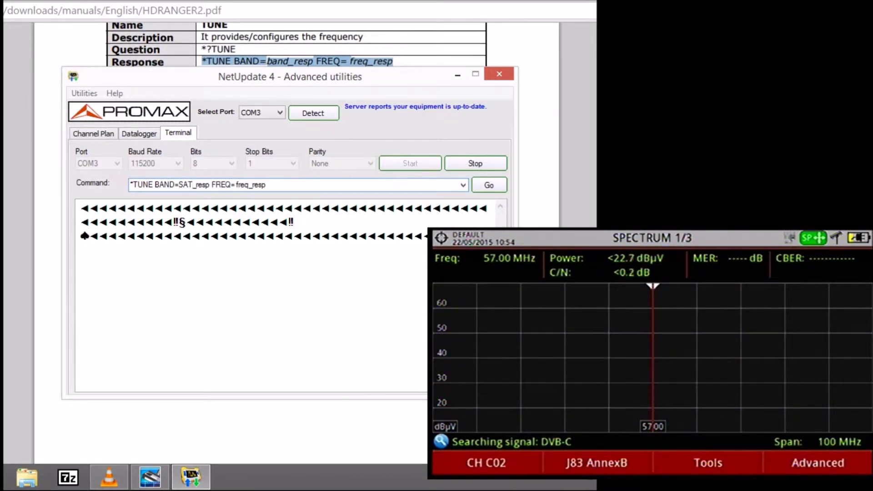
{"action": "key", "text": "BackSpace"}
{"action": "key", "text": "BackSpace"}
{"action": "key", "text": "BackSpace"}
{"action": "key", "text": "BackSpace"}
{"action": "key", "text": "BackSpace"}
{"action": "key", "text": "BackSpace"}
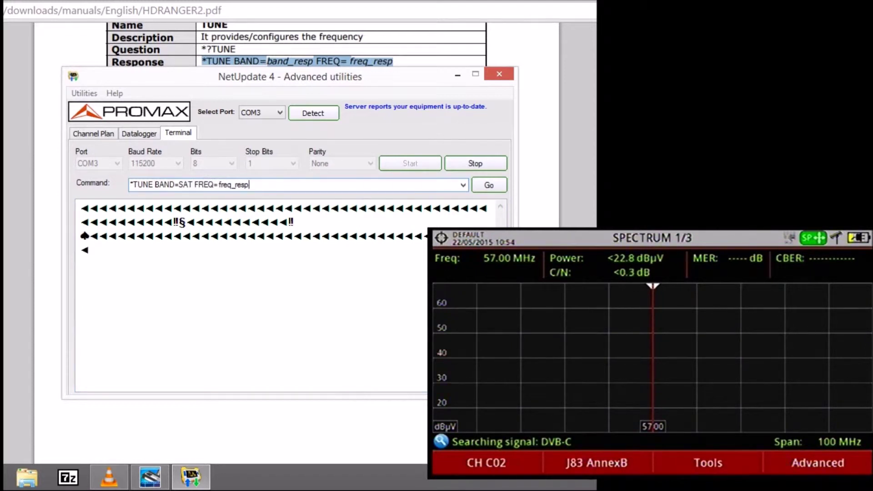
{"action": "key", "text": "BackSpace"}
{"action": "key", "text": "BackSpace"}
{"action": "key", "text": "BackSpace"}
{"action": "key", "text": "BackSpace"}
{"action": "key", "text": "BackSpace"}
{"action": "key", "text": "BackSpace"}
{"action": "key", "text": "BackSpace"}
{"action": "key", "text": "BackSpace"}
{"action": "key", "text": "BackSpace"}
{"action": "type", "text": "12"}
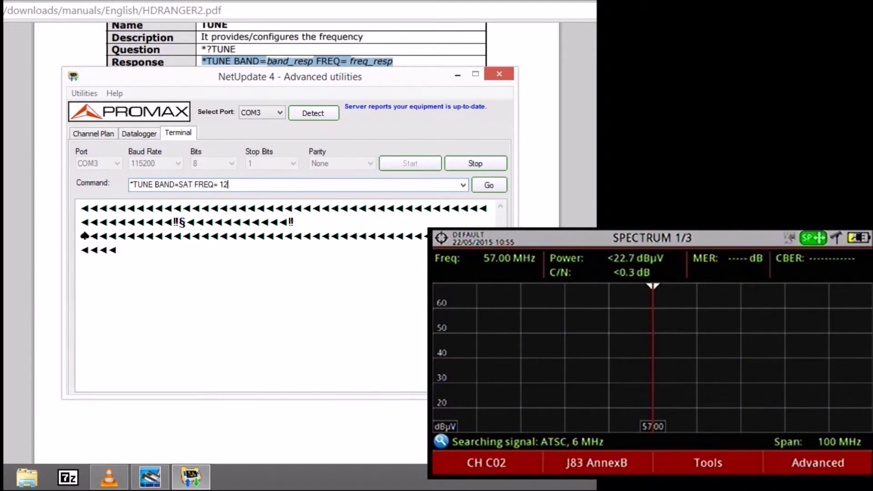
{"action": "type", "text": "00000"}
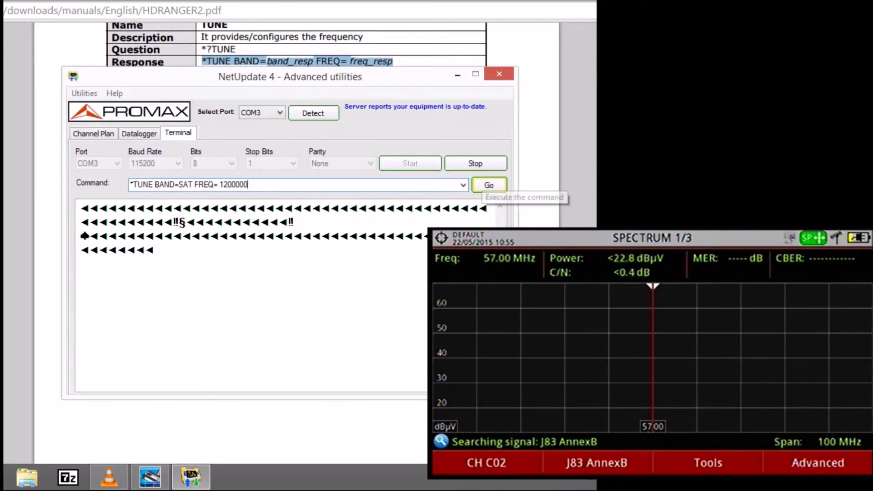
{"action": "left_click", "coordinate": [489, 185]}
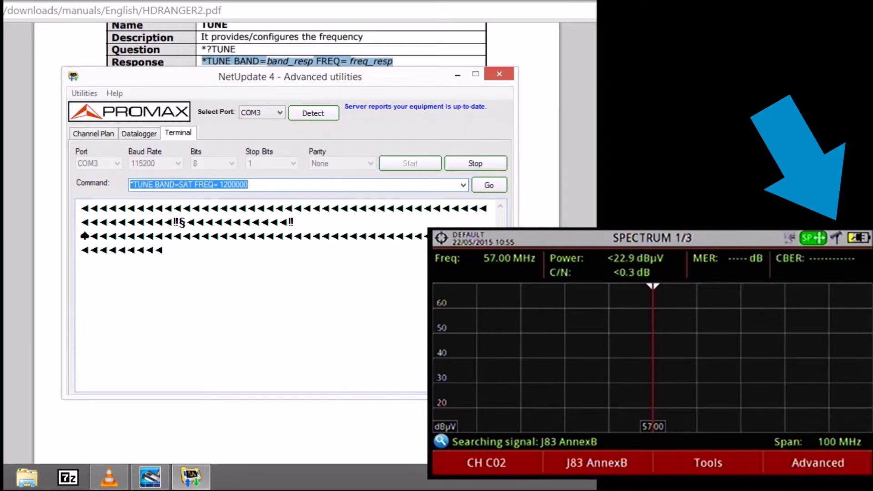
{"action": "left_click", "coordinate": [489, 185]}
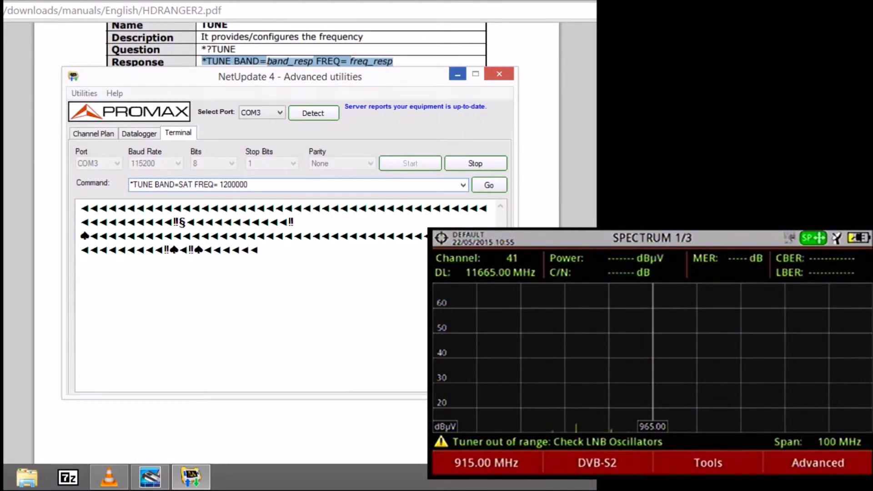
Copy the *TUNE PLAN= plan_conf syntax from the manual.
{"action": "left_click", "coordinate": [457, 74]}
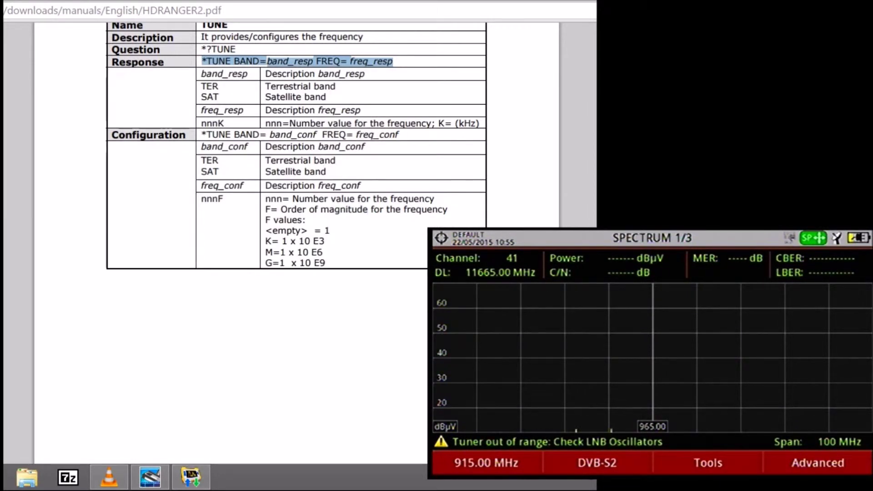
{"action": "scroll", "coordinate": [296, 228], "scroll_direction": "down", "scroll_amount": 15}
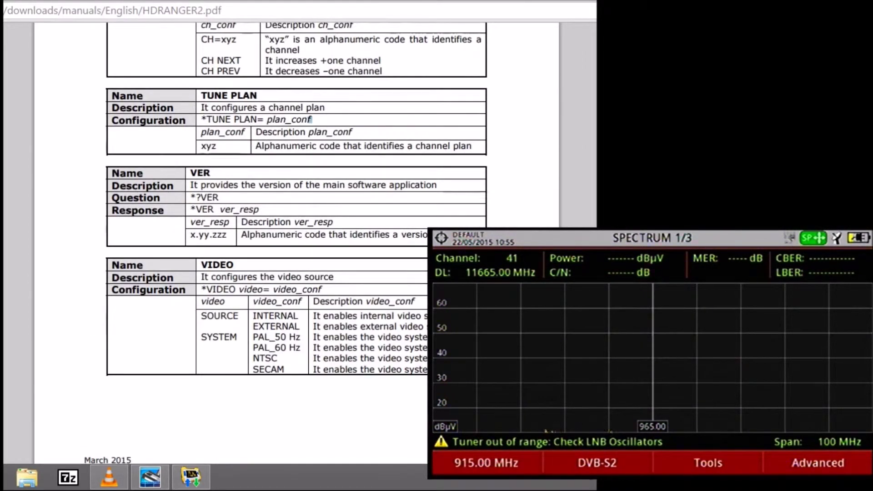
{"action": "left_click_drag", "start_coordinate": [312, 119], "coordinate": [202, 120]}
{"action": "key", "text": "ctrl+c"}
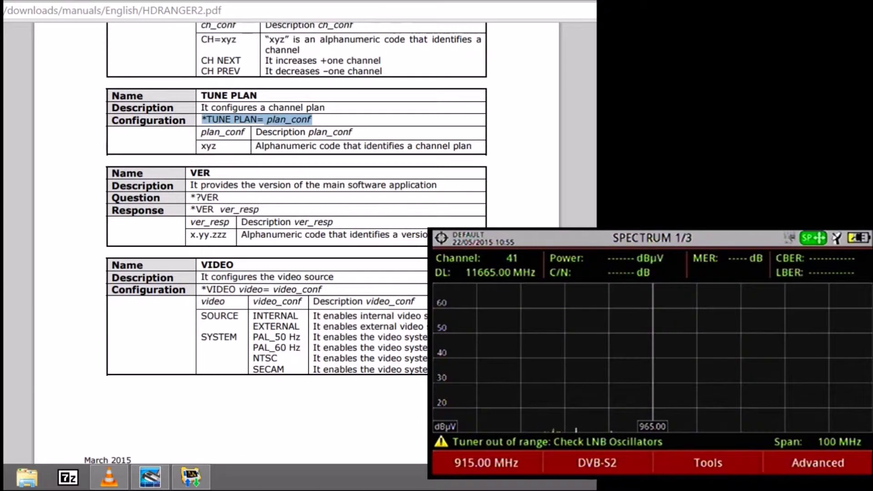
Send *TUNE PLAN=070WC to load the 070WC channel plan, then return to the manual.
{"action": "left_click", "coordinate": [191, 477]}
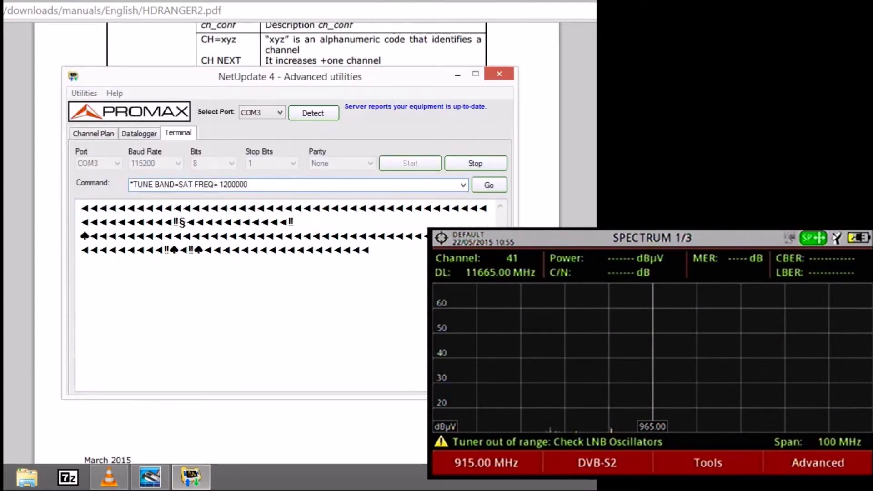
{"action": "key", "text": "ctrl+a"}
{"action": "key", "text": "ctrl+v"}
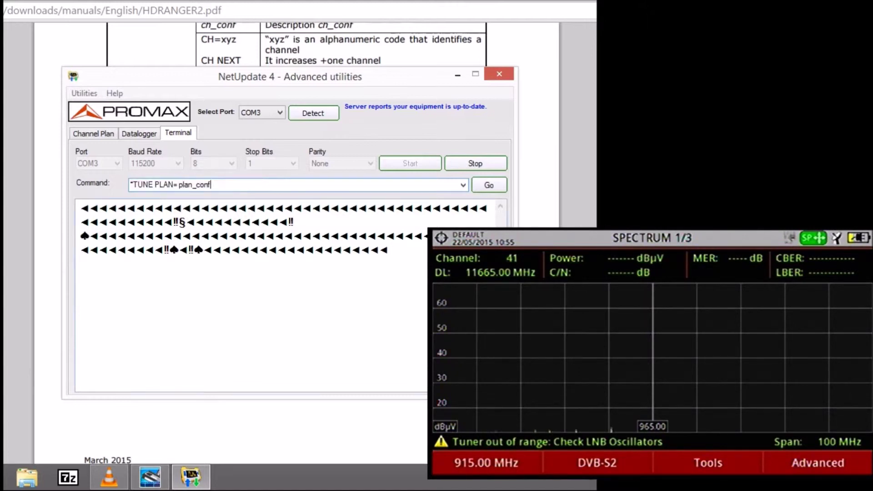
{"action": "key", "text": "BackSpace"}
{"action": "key", "text": "BackSpace"}
{"action": "key", "text": "BackSpace"}
{"action": "key", "text": "BackSpace"}
{"action": "key", "text": "BackSpace"}
{"action": "key", "text": "BackSpace"}
{"action": "key", "text": "BackSpace"}
{"action": "type", "text": "070W"}
{"action": "key", "text": "Return"}
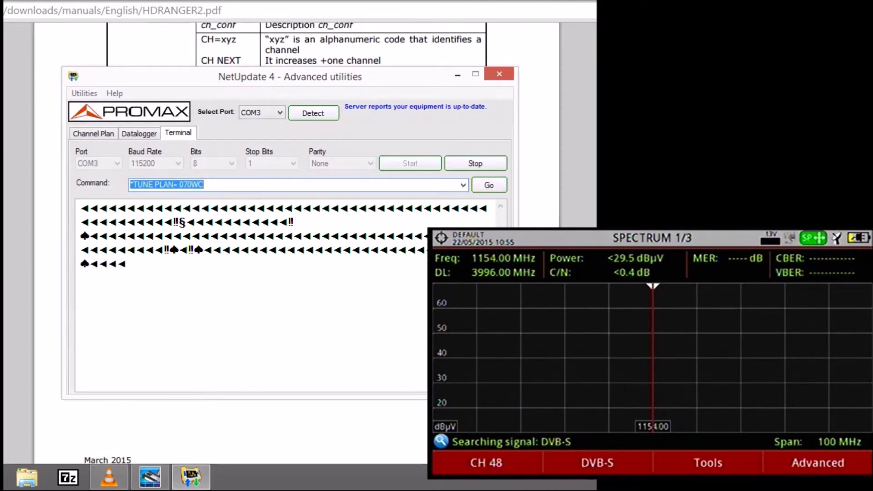
{"action": "left_click", "coordinate": [203, 184]}
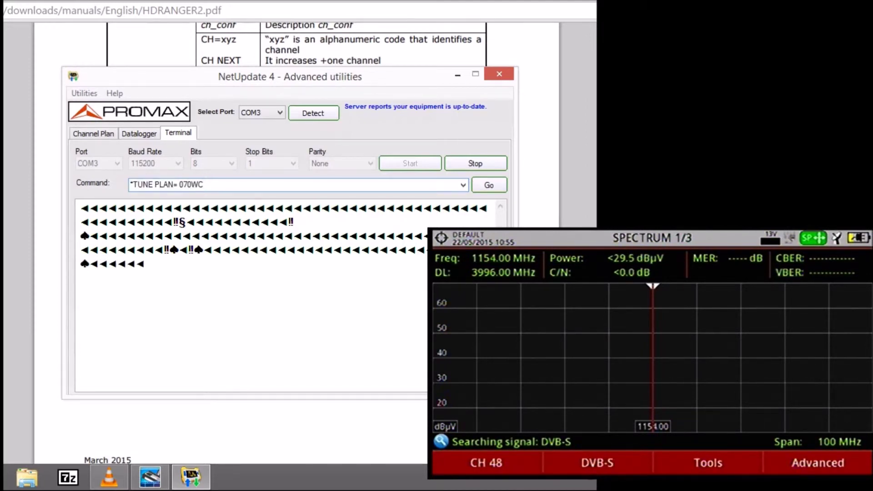
{"action": "key", "text": "alt+Tab"}
{"action": "scroll", "coordinate": [295, 227], "scroll_direction": "up", "scroll_amount": 6}
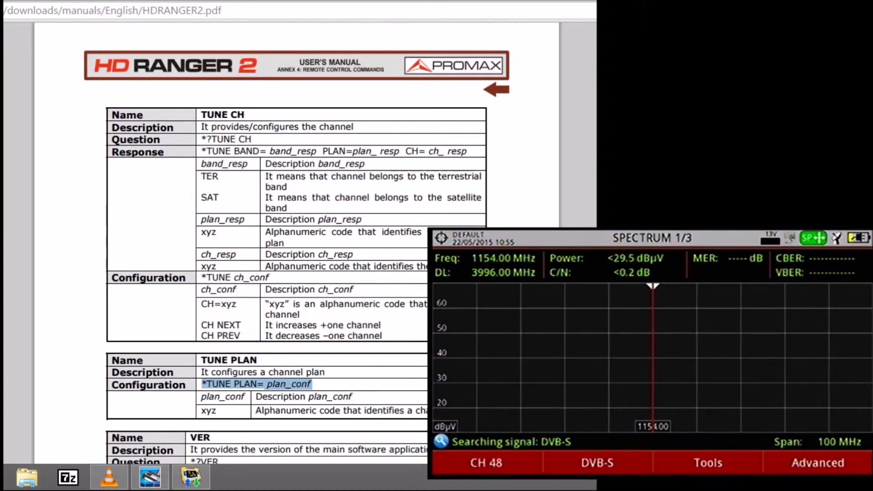
Paste the *TUNE syntax and send *TUNE CH=3 to tune channel 3.
{"action": "left_click_drag", "start_coordinate": [202, 276], "coordinate": [270, 277]}
{"action": "key", "text": "ctrl+c"}
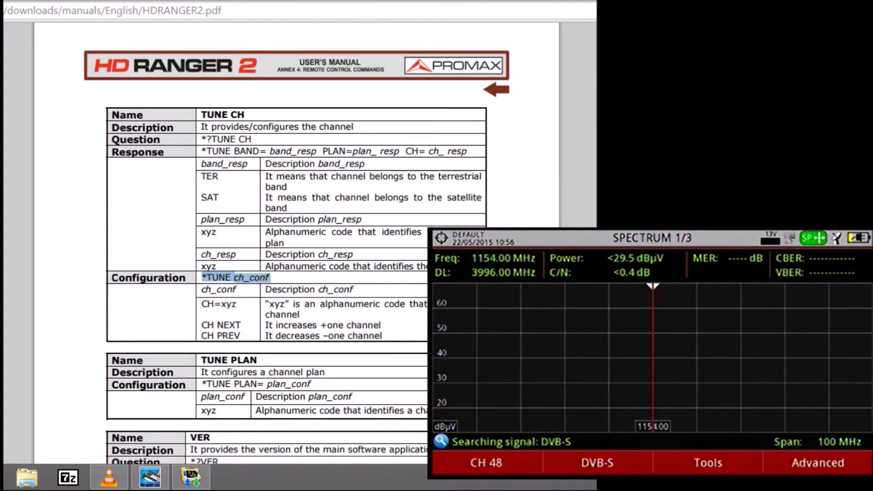
{"action": "left_click", "coordinate": [191, 476]}
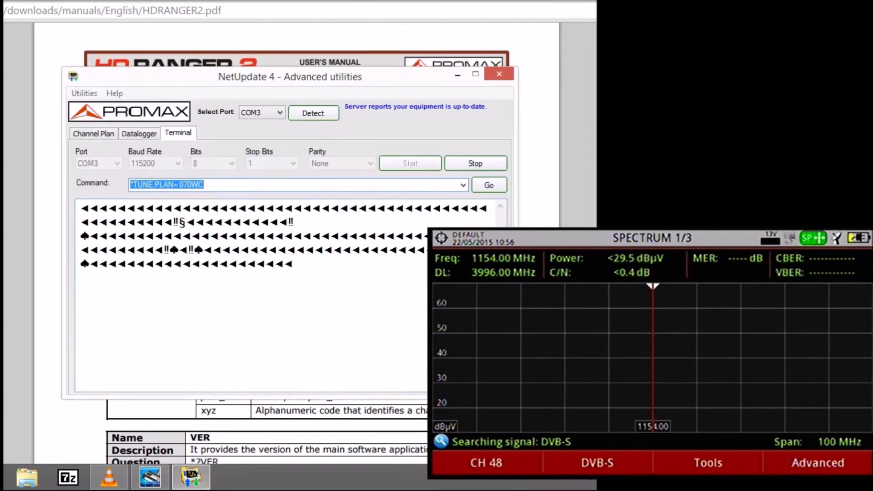
{"action": "left_click", "coordinate": [166, 184]}
{"action": "key", "text": "ctrl+v"}
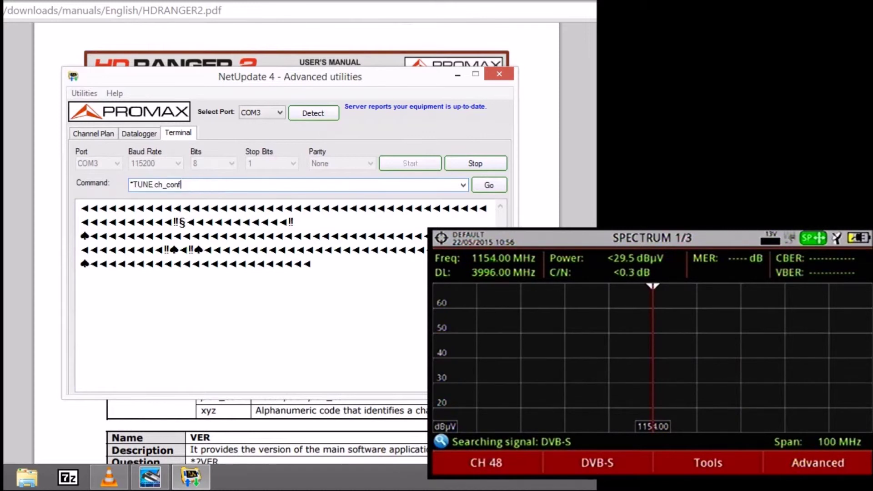
{"action": "key", "text": "ctrl+shift+Left"}
{"action": "type", "text": "CH="}
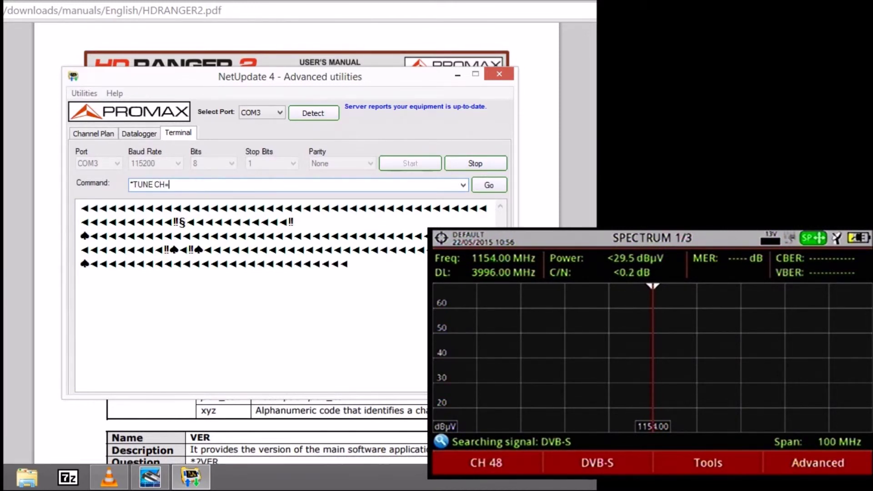
{"action": "type", "text": "1"}
{"action": "type", "text": "3"}
{"action": "key", "text": "Return"}
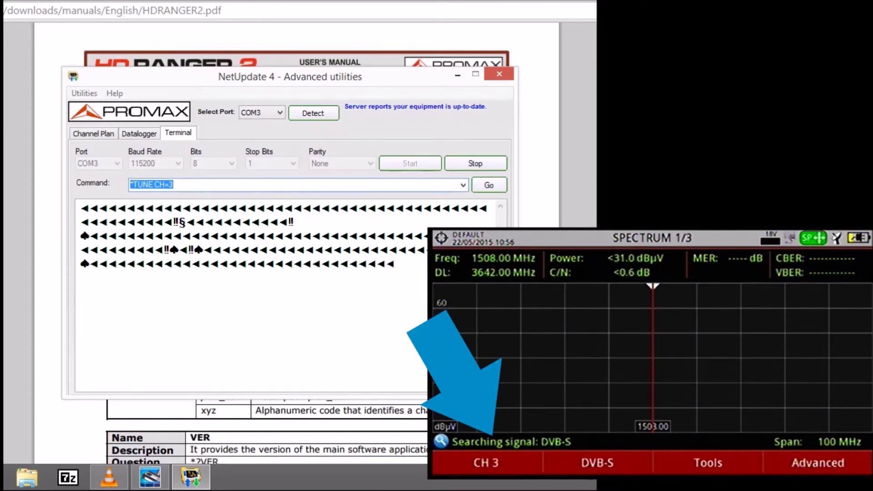
Change the command to *TUNE CH NEXT and send it.
{"action": "left_click_drag", "start_coordinate": [319, 77], "coordinate": [340, 60]}
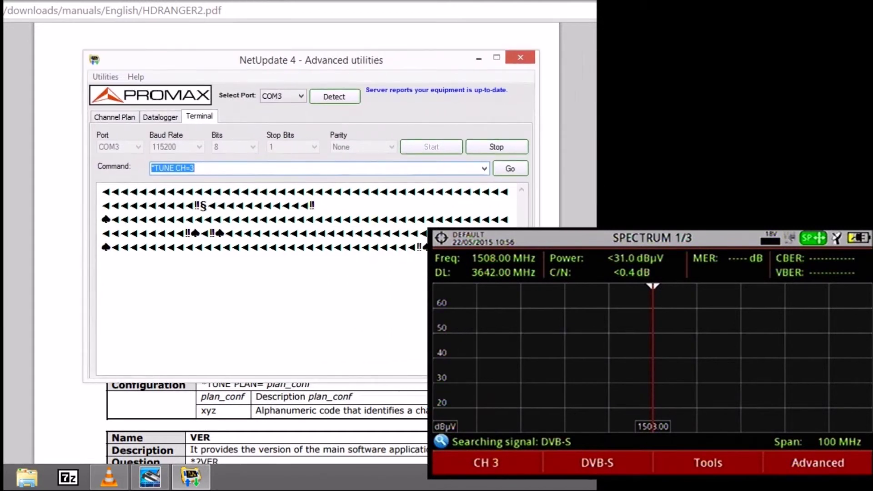
{"action": "left_click", "coordinate": [195, 168]}
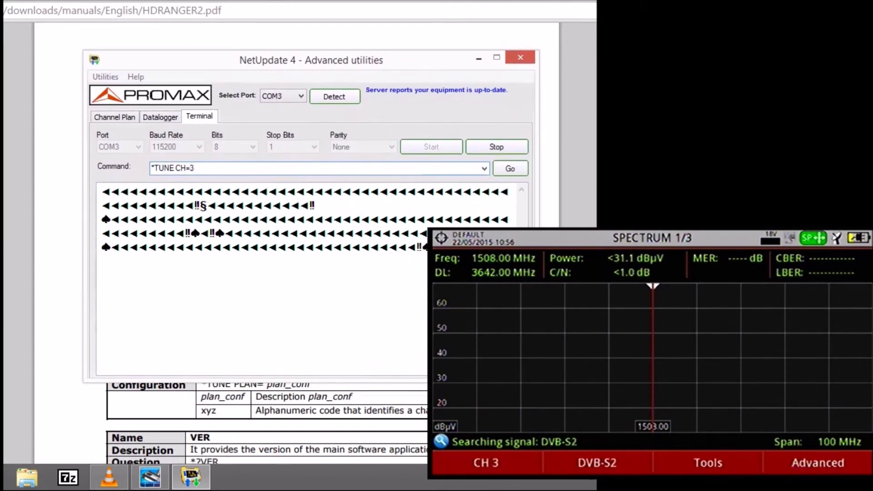
{"action": "key", "text": "BackSpace"}
{"action": "key", "text": "BackSpace"}
{"action": "type", "text": "NEXT"}
{"action": "key", "text": "Return"}
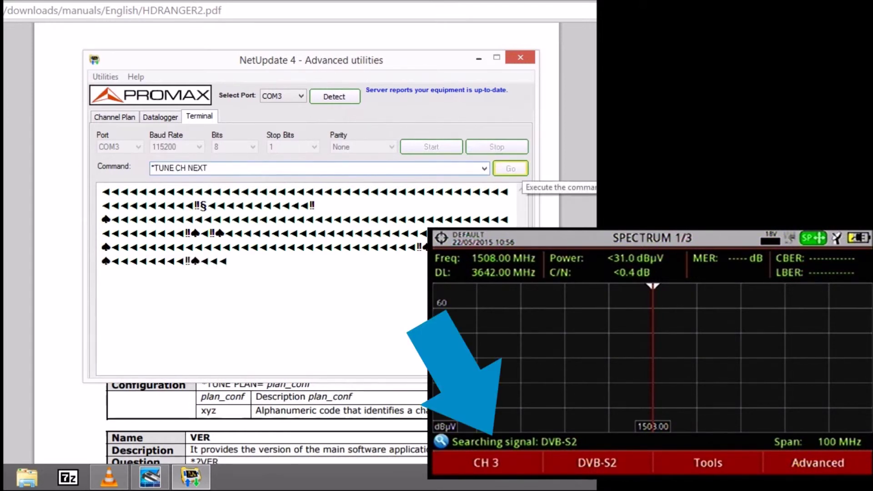
Resend *TUNE CH NEXT twice to reach channel 7, then clear the command back to *.
{"action": "key", "text": "Return"}
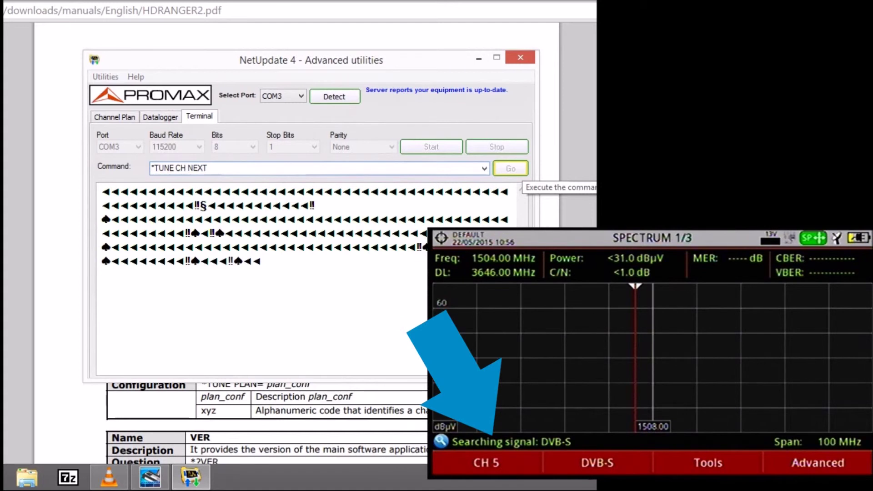
{"action": "key", "text": "Return"}
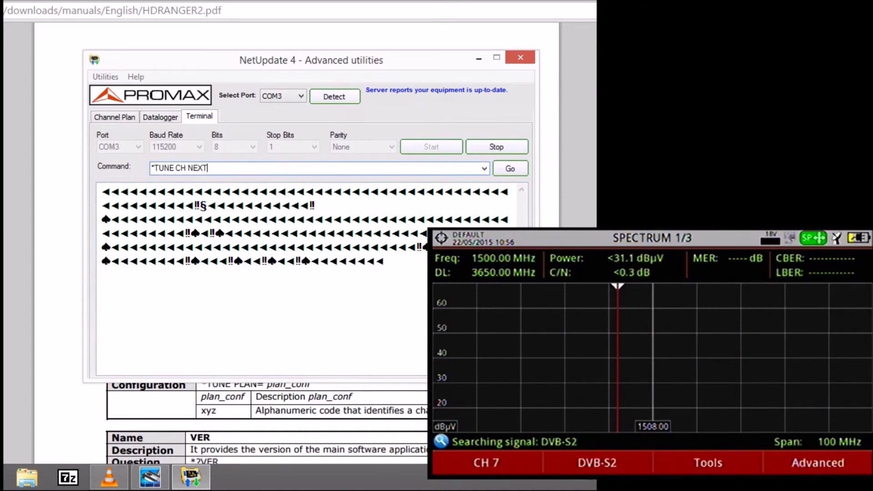
{"action": "key", "text": "BackSpace"}
{"action": "key", "text": "BackSpace"}
{"action": "key", "text": "BackSpace"}
{"action": "key", "text": "BackSpace"}
{"action": "key", "text": "BackSpace"}
{"action": "key", "text": "BackSpace"}
{"action": "key", "text": "BackSpace"}
{"action": "key", "text": "BackSpace"}
{"action": "key", "text": "BackSpace"}
{"action": "key", "text": "BackSpace"}
{"action": "key", "text": "BackSpace"}
{"action": "key", "text": "BackSpace"}
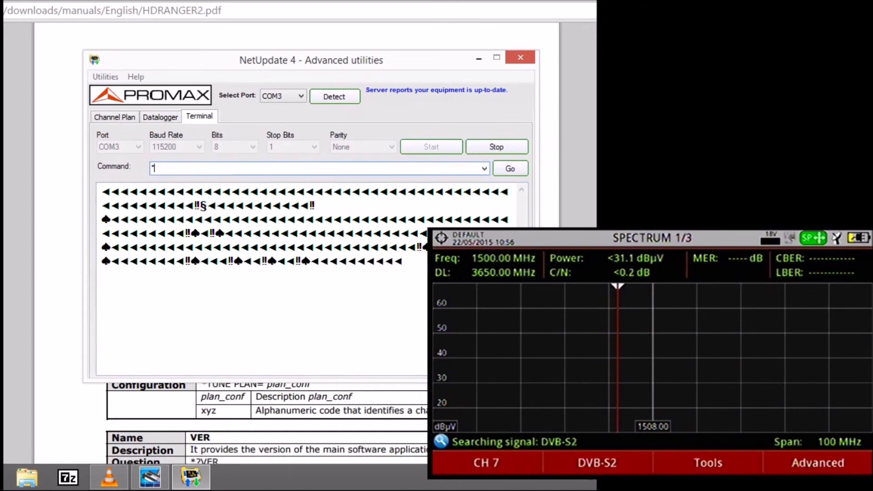
Enter the *?MEASURE query in the Command field.
{"action": "type", "text": "?ME"}
{"action": "type", "text": "URE"}
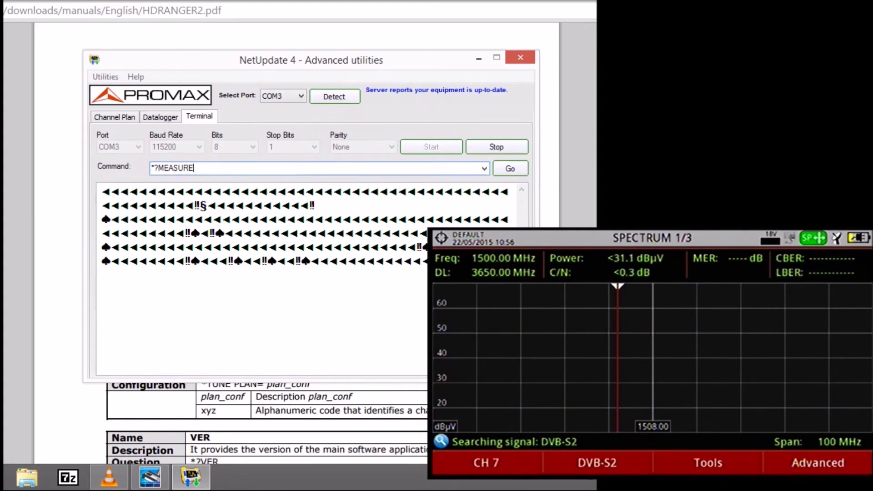